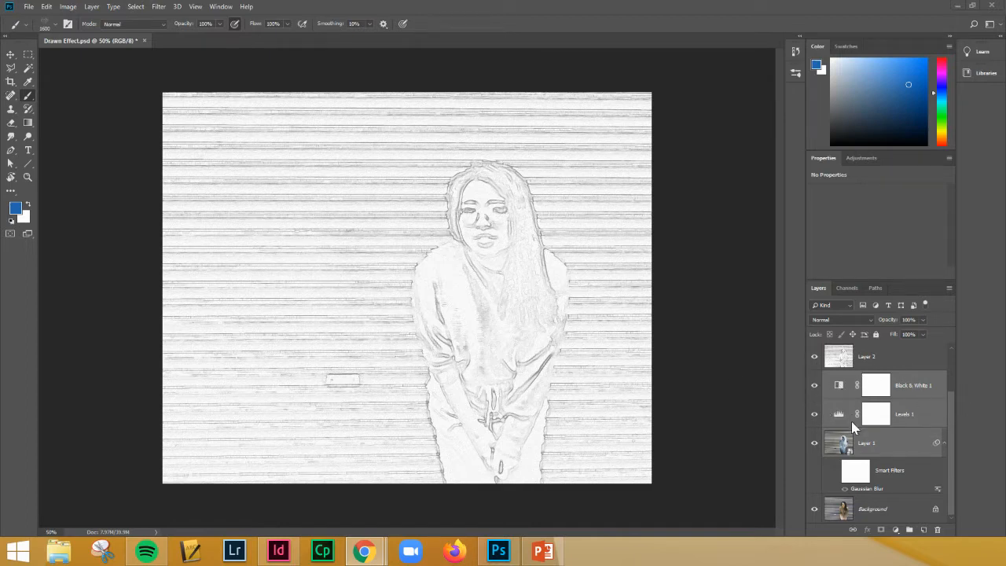
# - Hide Layer 2, the Background layer and the Background photo layer in the Layers panel
pyautogui.click(813, 357)
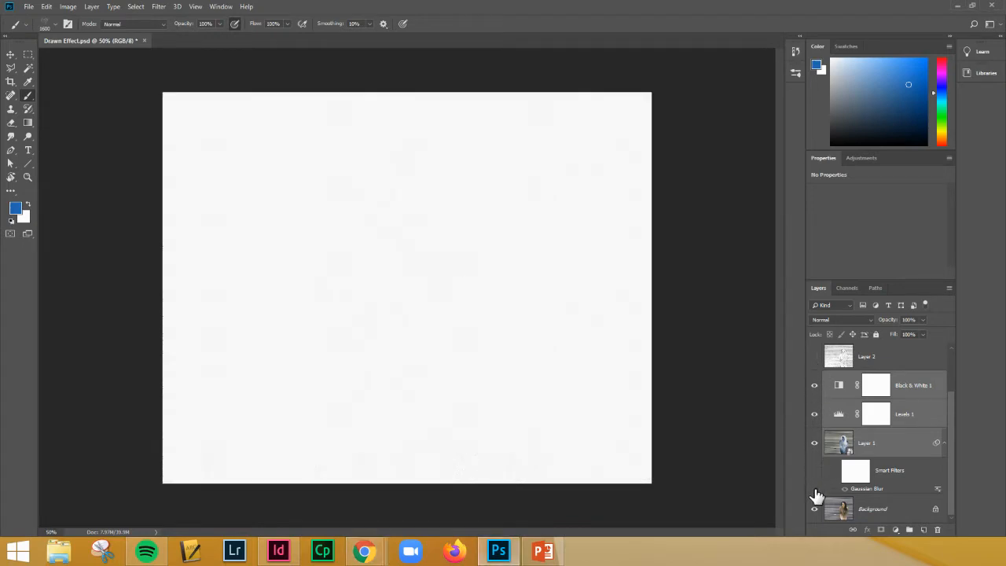
pyautogui.click(815, 508)
pyautogui.click(815, 443)
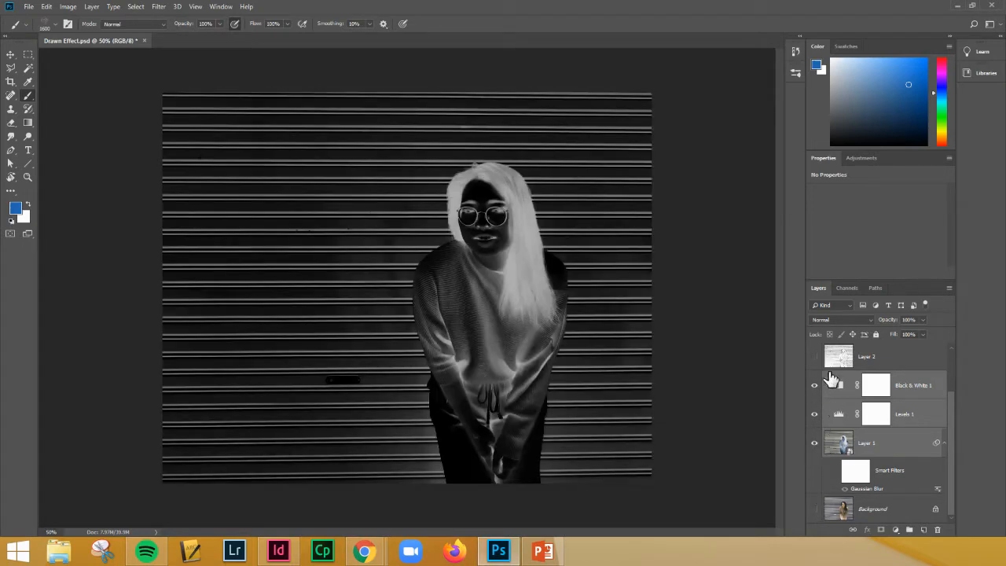
# - Select Black & White 1, Levels 1 and Layer 1 together
pyautogui.click(896, 444)
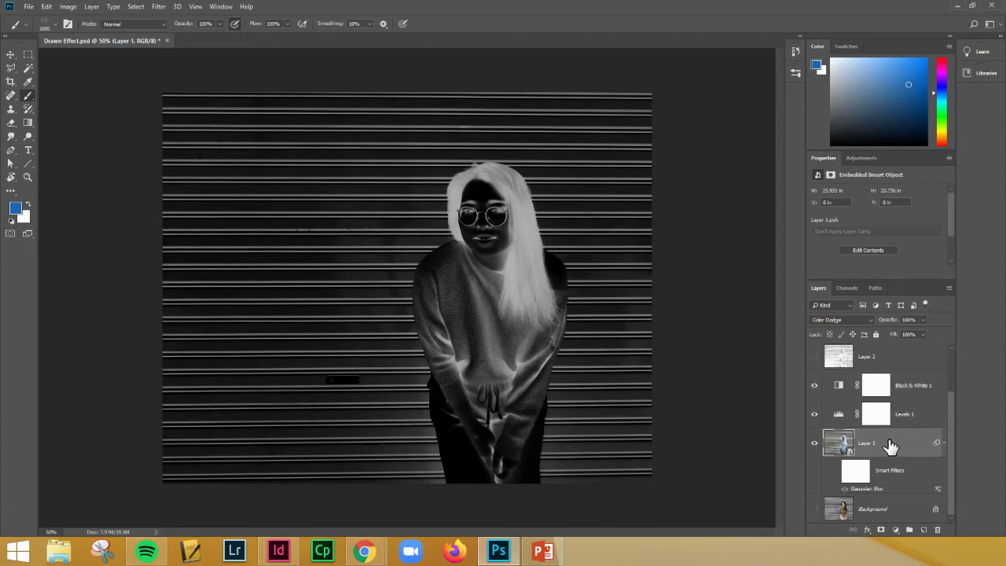
pyautogui.keyDown('shift'); pyautogui.click(908, 384); pyautogui.keyUp('shift')
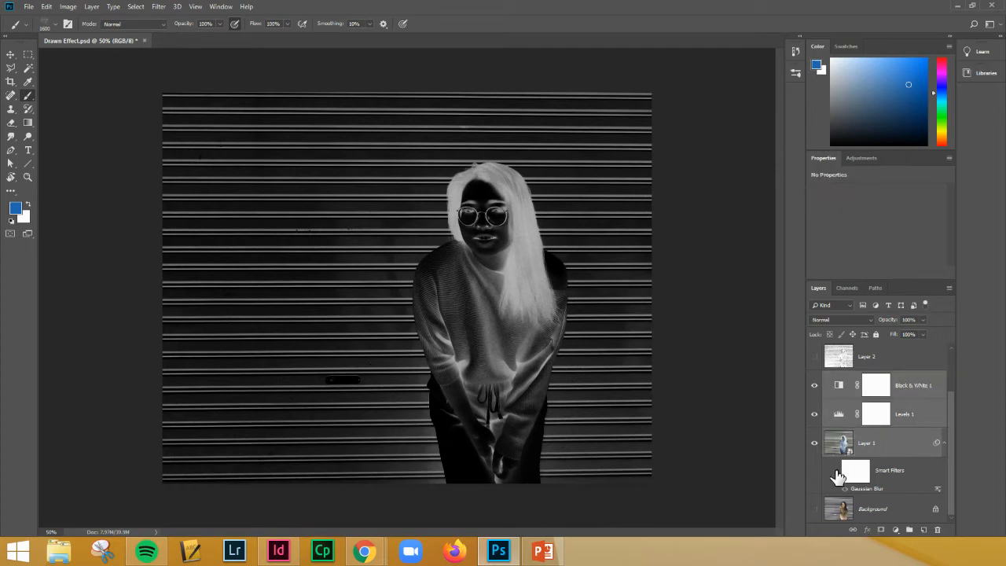
pyautogui.click(918, 441)
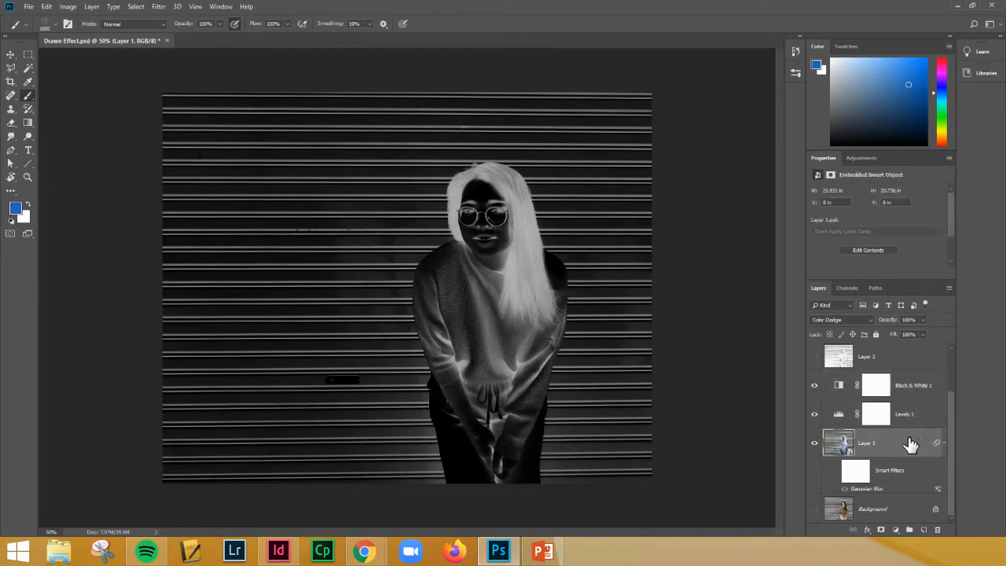
pyautogui.keyDown('shift'); pyautogui.click(907, 387); pyautogui.keyUp('shift')
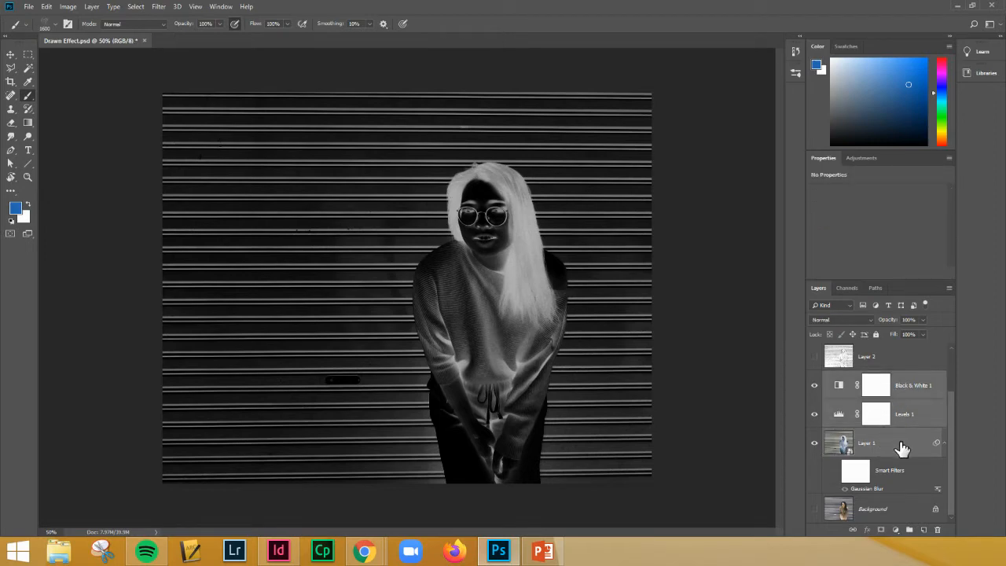
# - Duplicate the three selected layers via the New Layer button and hide the originals beneath the copies
pyautogui.moveTo(903, 446); pyautogui.dragTo(926, 531)
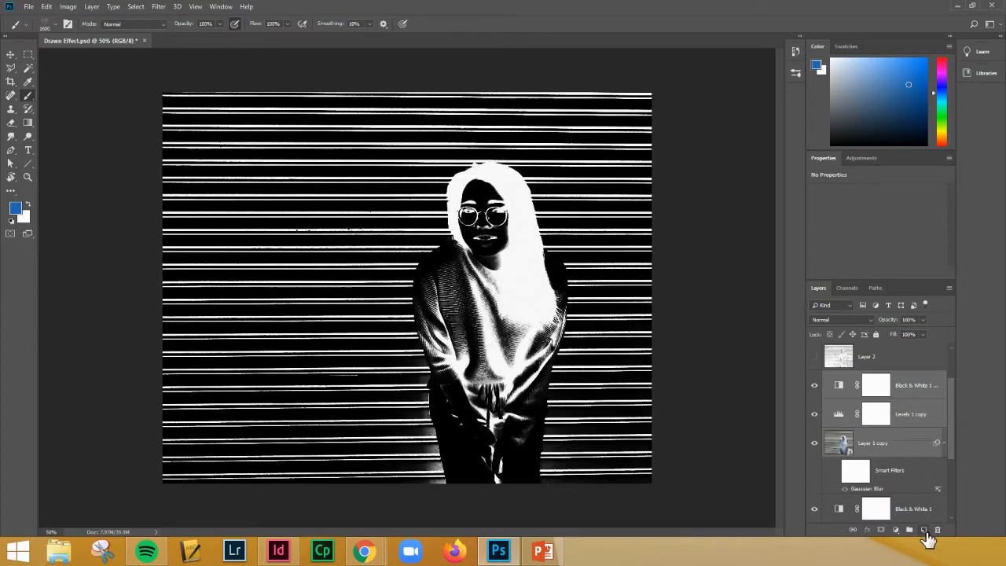
pyautogui.scroll(-2, 817, 495)
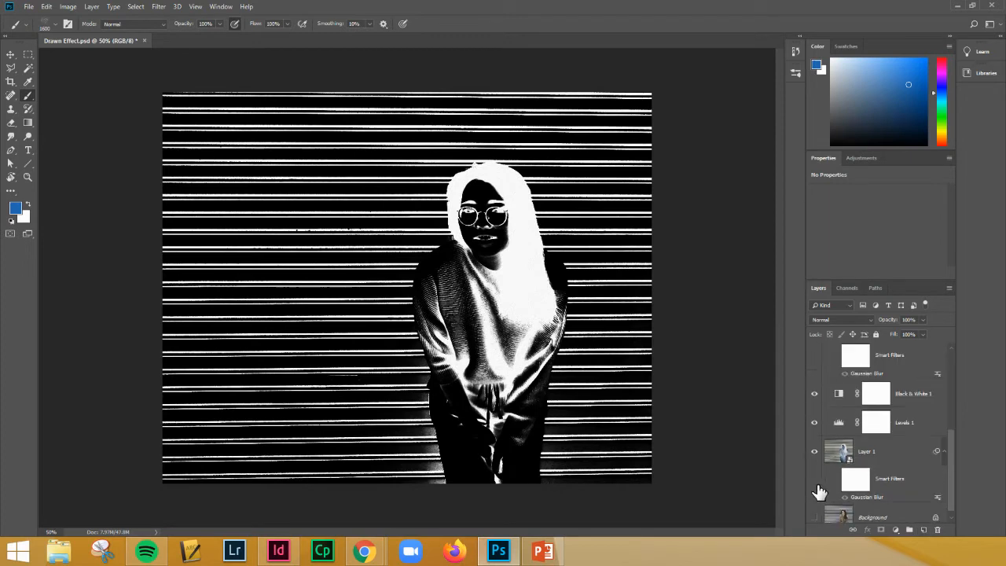
pyautogui.click(815, 466)
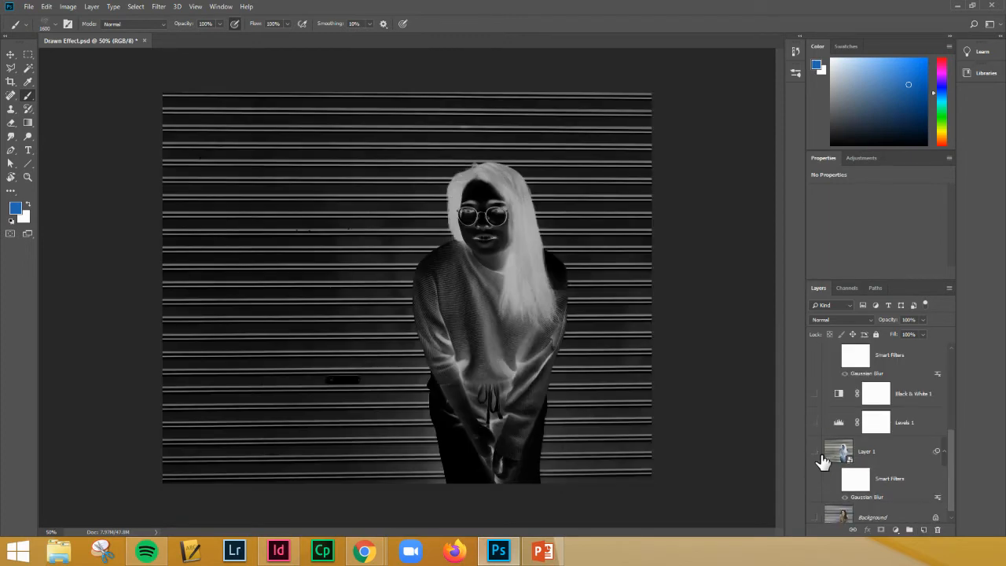
pyautogui.scroll(2, 820, 418)
pyautogui.scroll(1, 821, 418)
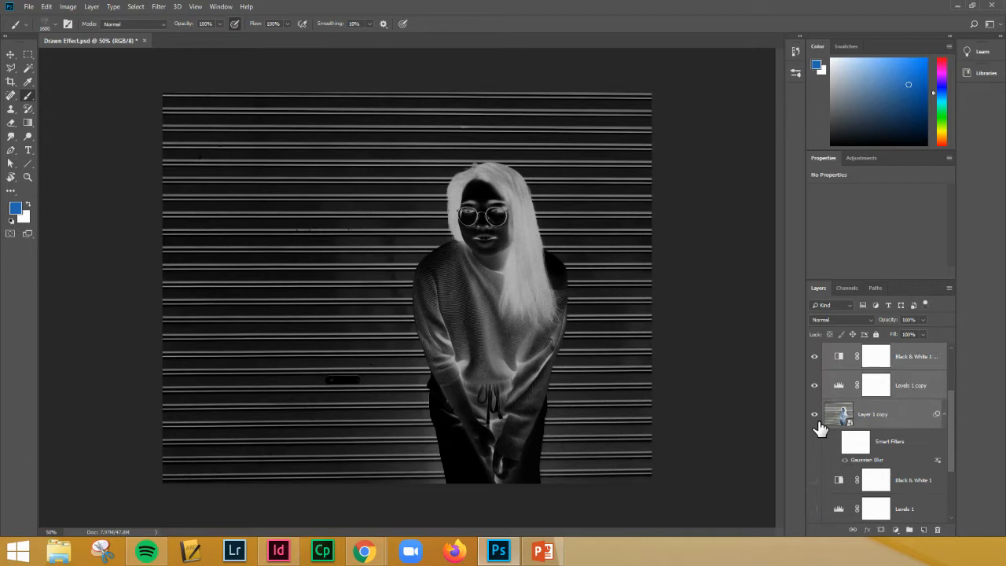
pyautogui.scroll(1, 821, 424)
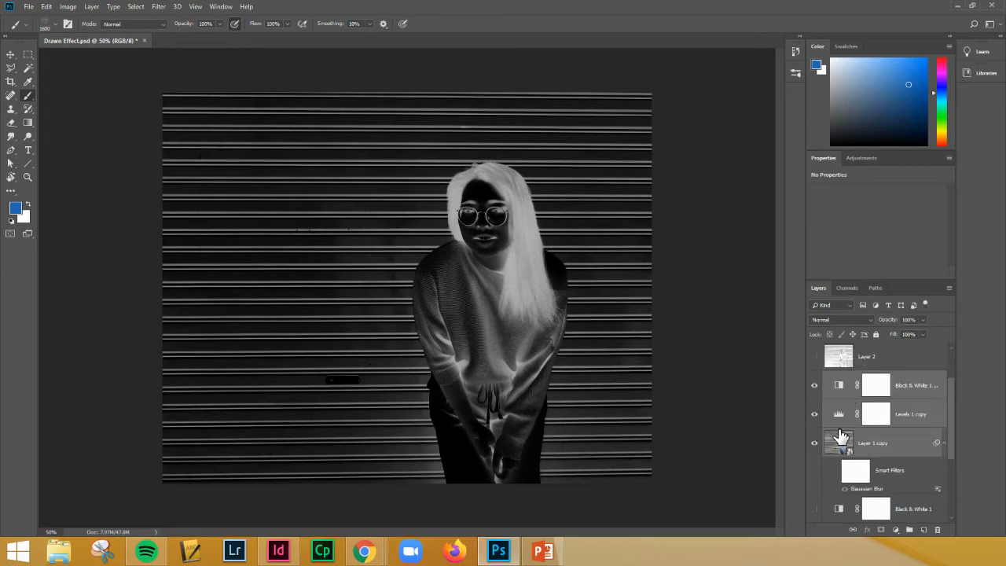
pyautogui.scroll(-2, 831, 403)
pyautogui.scroll(2, 841, 440)
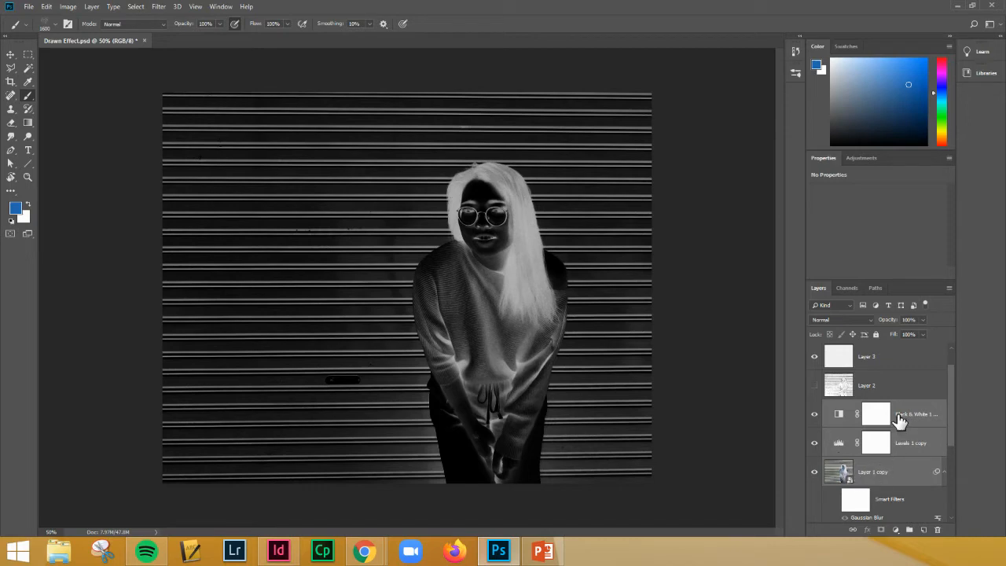
# - Merge the visible copies into one Black & White 1 copy layer with Layer > Merge Visible
pyautogui.click(47, 6)
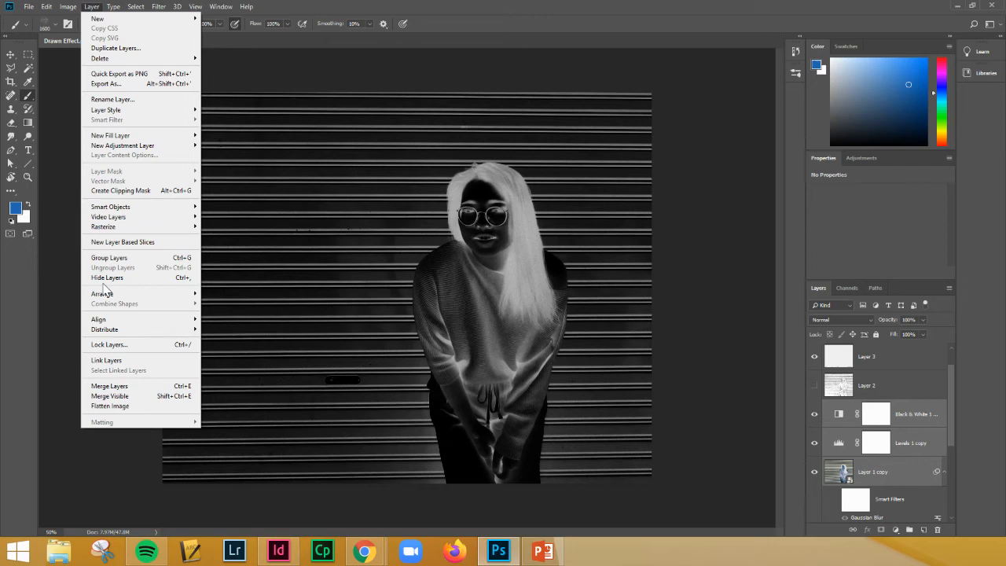
pyautogui.click(121, 397)
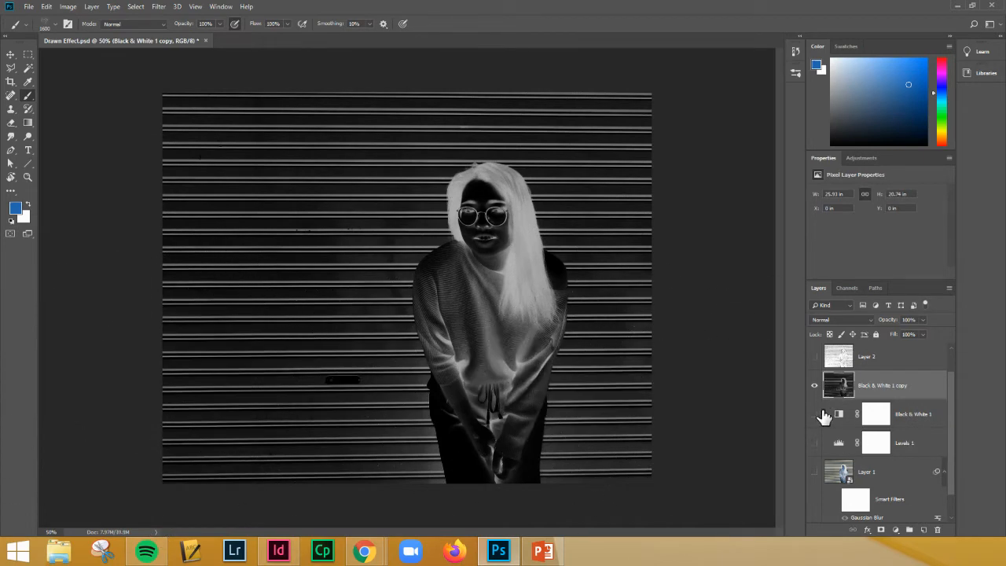
# - Re-enable visibility of the original Black & White 1, Levels 1 and Layer 1
pyautogui.moveTo(815, 414); pyautogui.dragTo(814, 443)
pyautogui.scroll(-1, 815, 472)
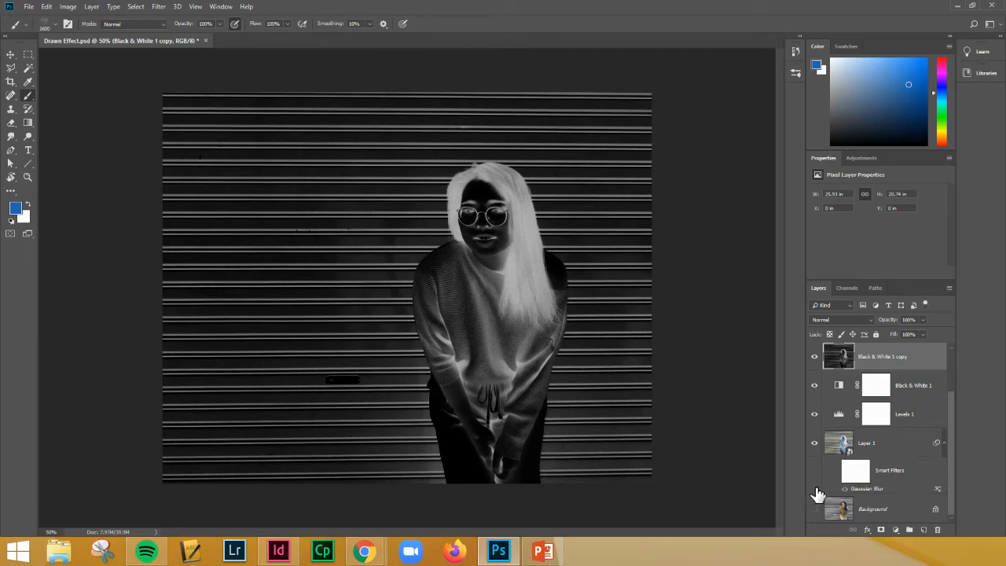
pyautogui.scroll(2, 825, 472)
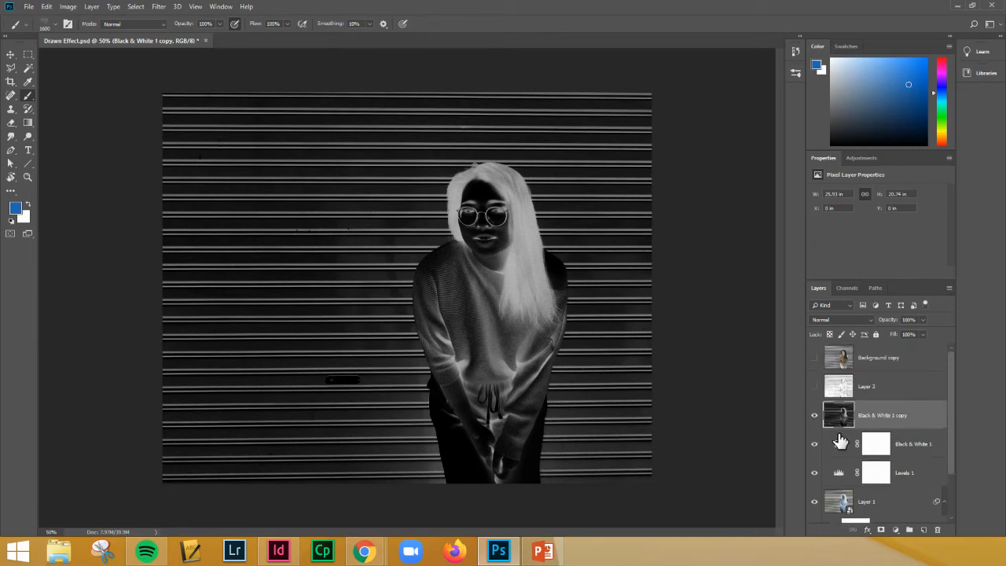